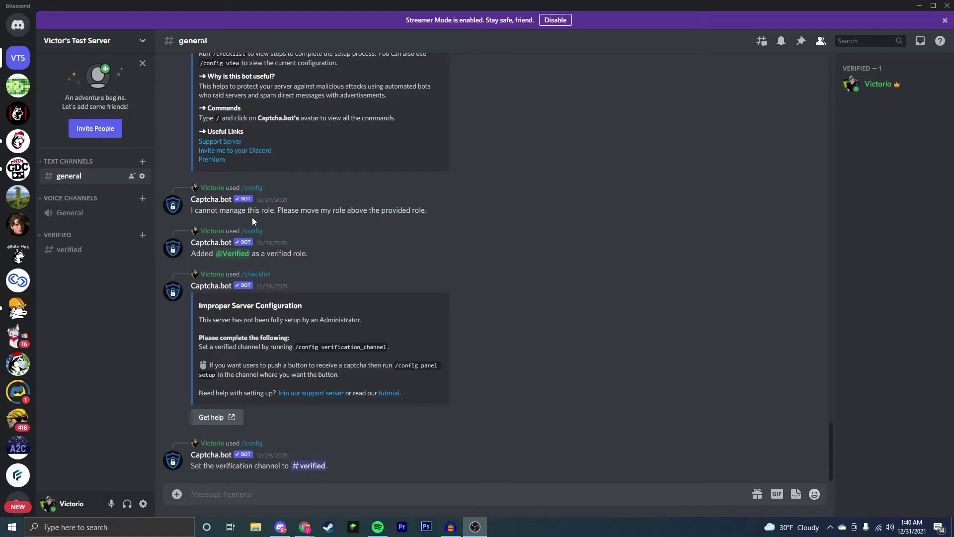
Open Server Settings for Victor's Test Server from the server name menu.
click(97, 40)
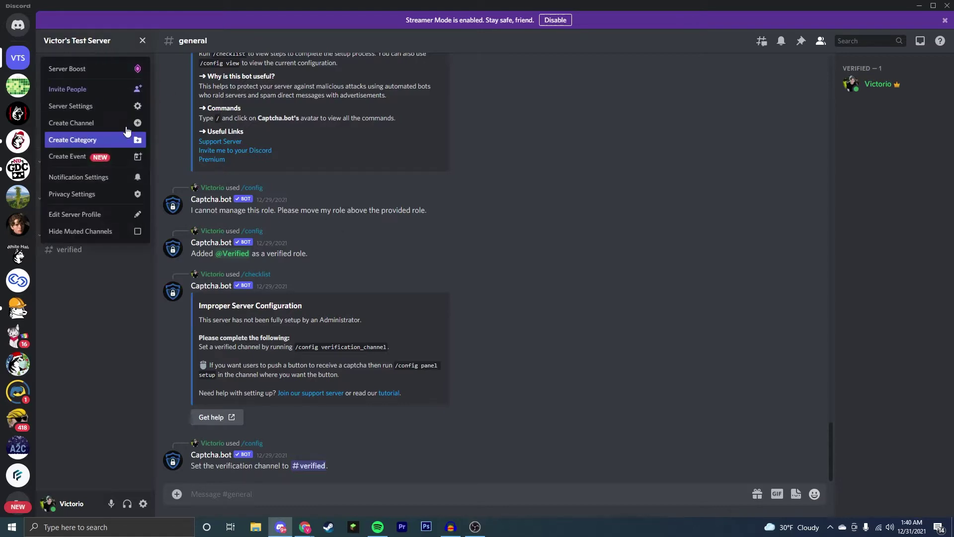
click(104, 106)
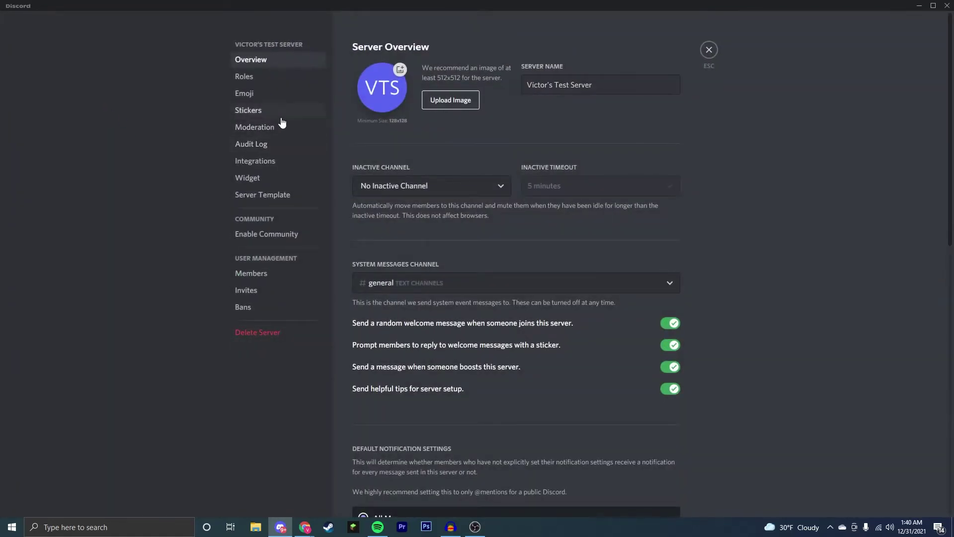
Create and save a new role named Level 1.
click(245, 77)
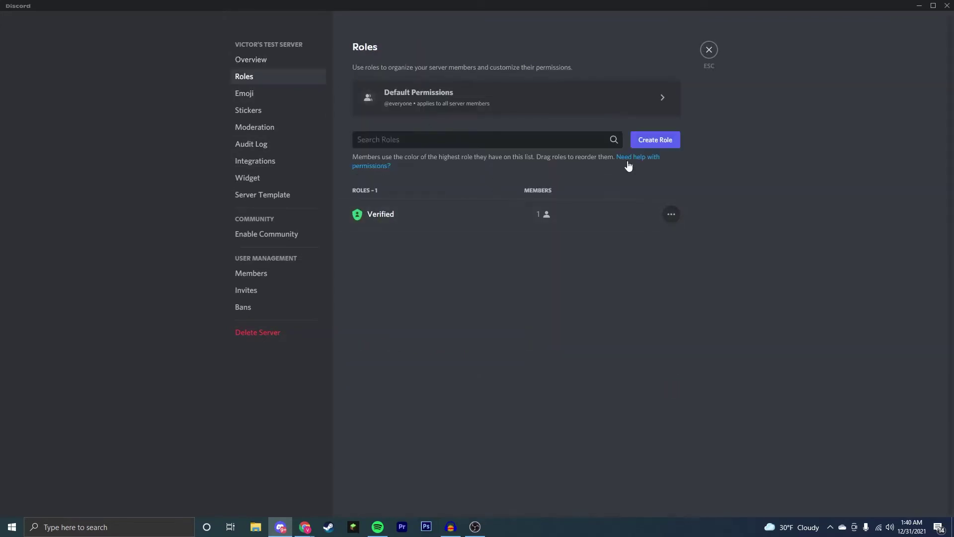
click(655, 139)
double_click(488, 122)
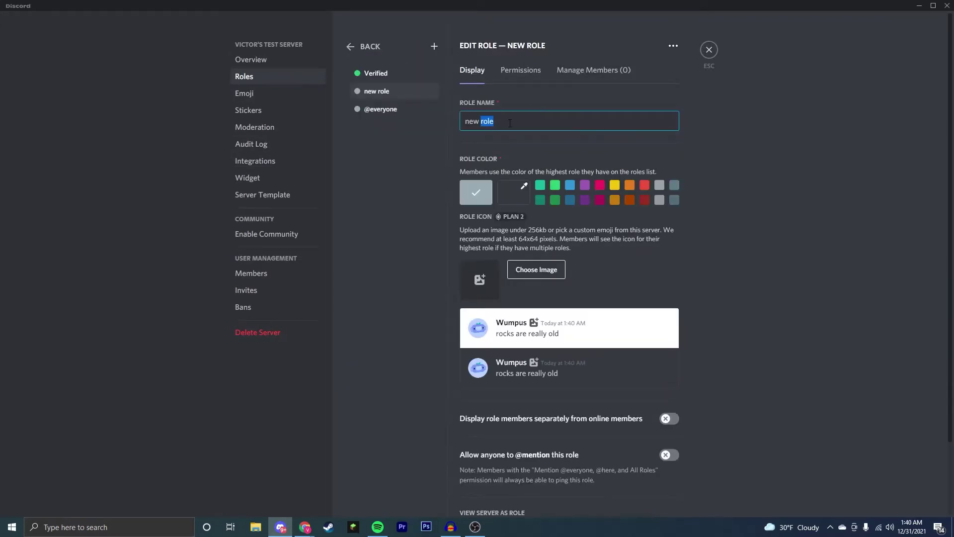
key(ctrl+a)
text(Level 1)
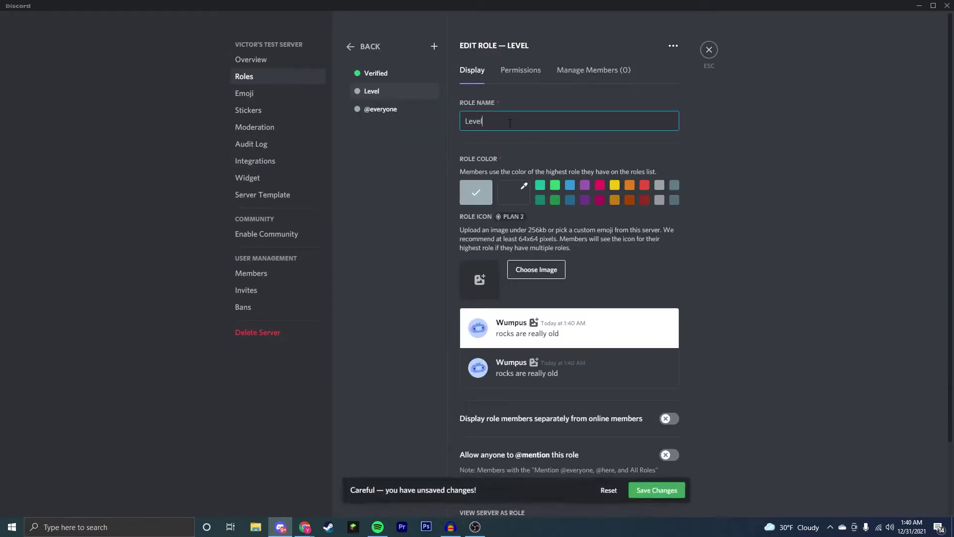
click(664, 496)
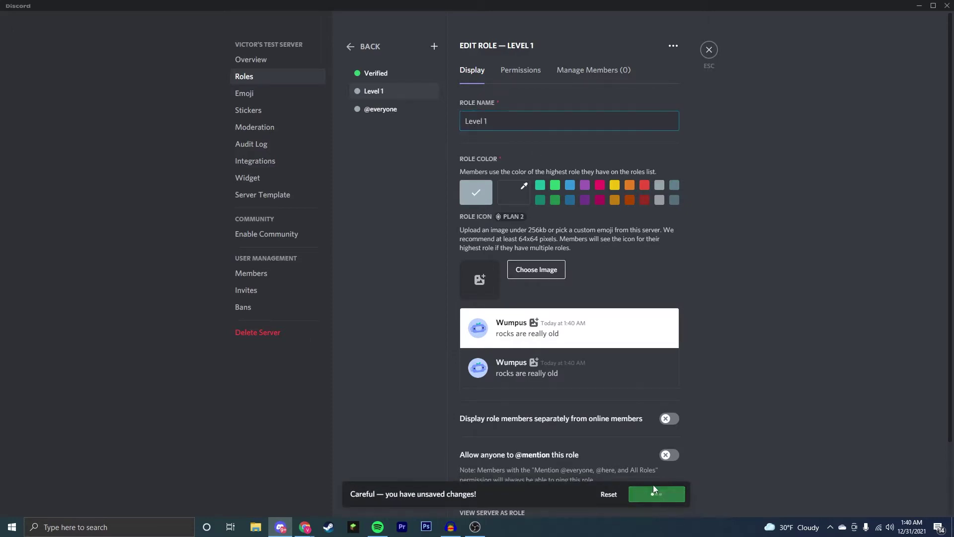
Add Level 5 and Level 15 roles, ranked Level 15, Level 5, Level 1.
click(434, 46)
key(ctrl+a)
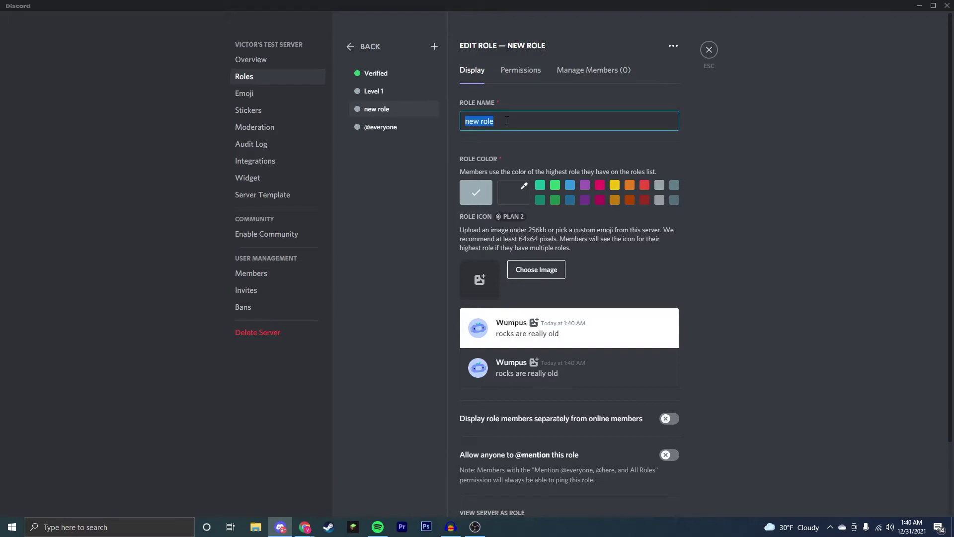
text(Level 5)
key(Return)
click(434, 46)
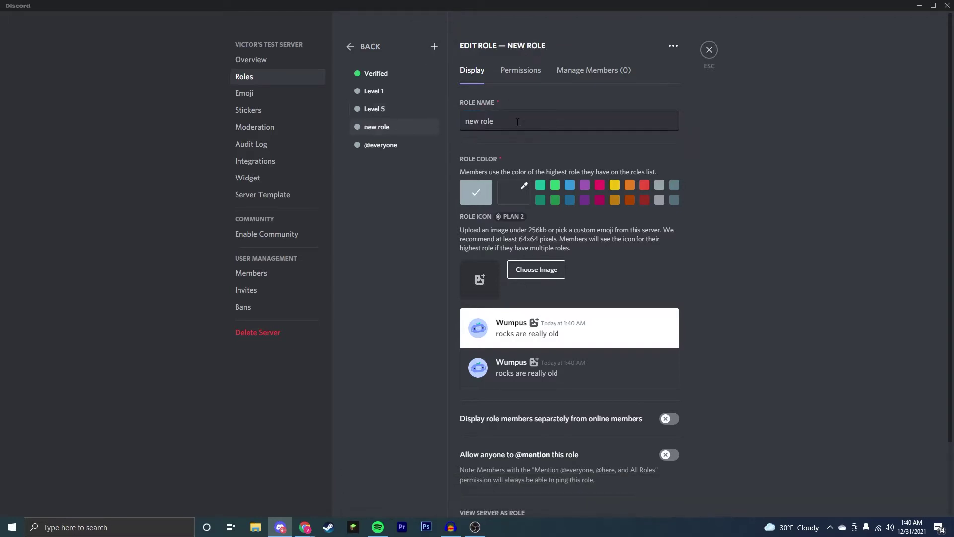
click(516, 121)
key(ctrl+a)
text(Level 15)
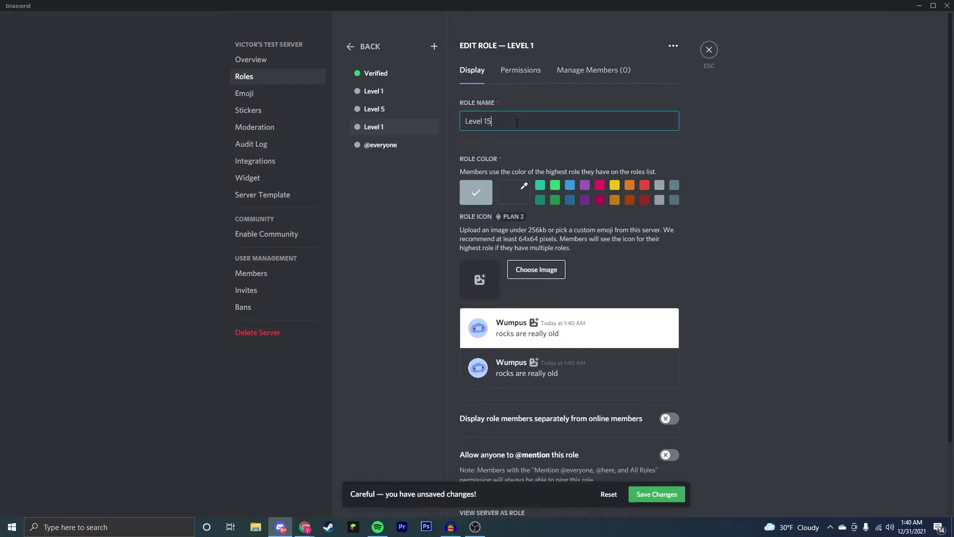
key(Return)
drag(380, 108, 387, 86)
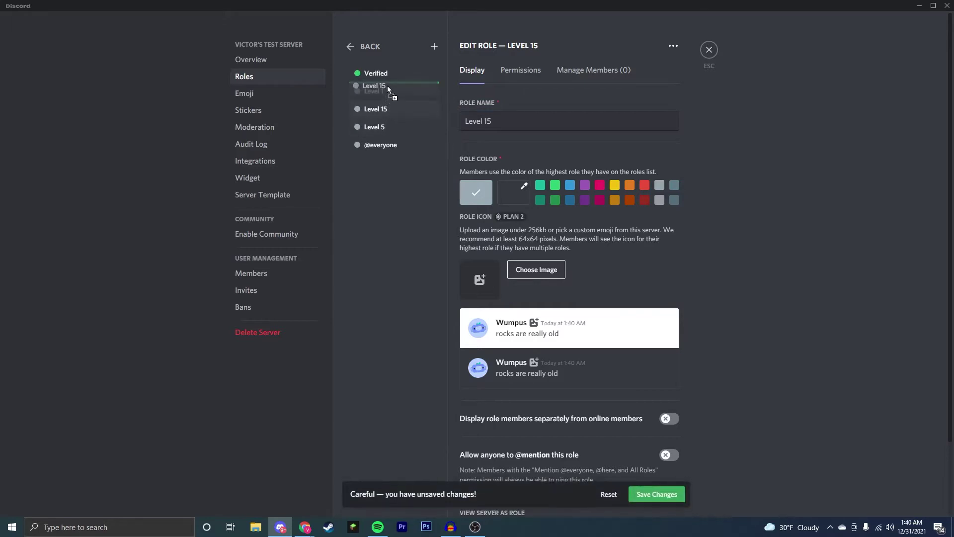
drag(389, 121, 389, 104)
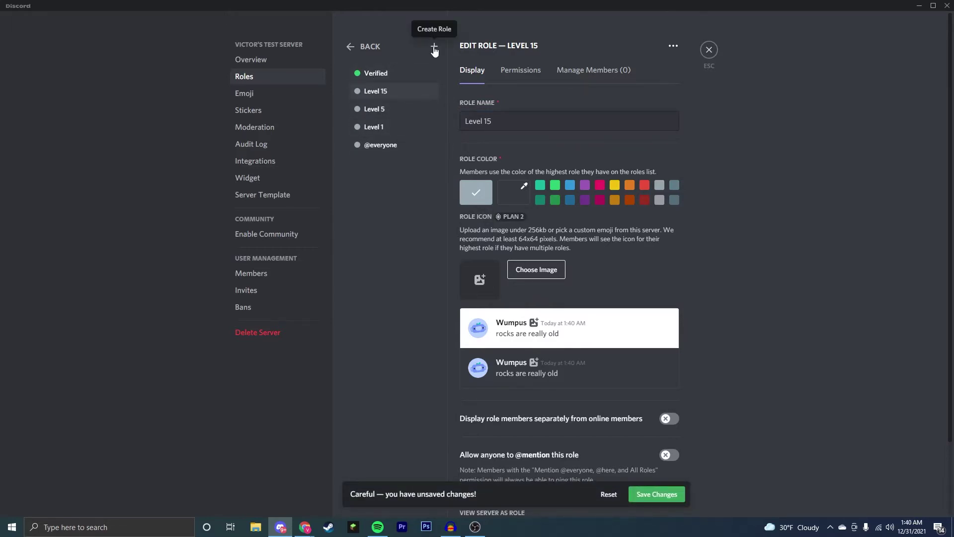
Create a red 'Admin Role' that is displayed separately and mentionable.
click(435, 48)
double_click(486, 120)
key(ctrl+a)
text(Admin Role)
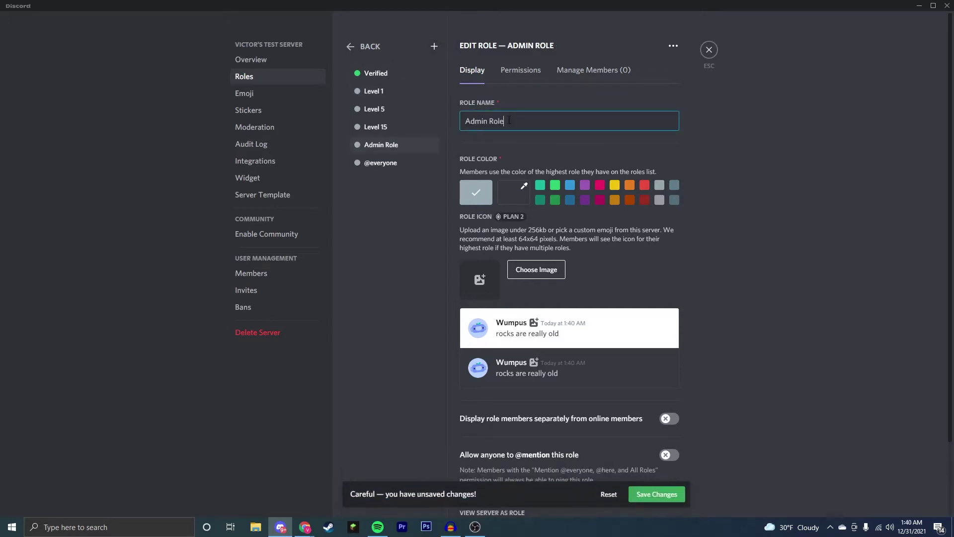
click(645, 185)
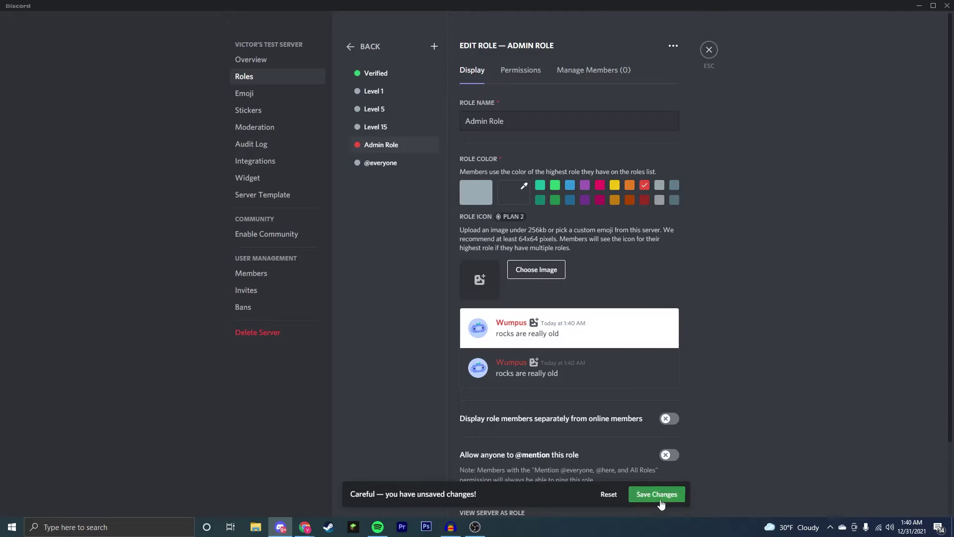
click(660, 504)
scroll(660, 257, down, 2)
click(671, 332)
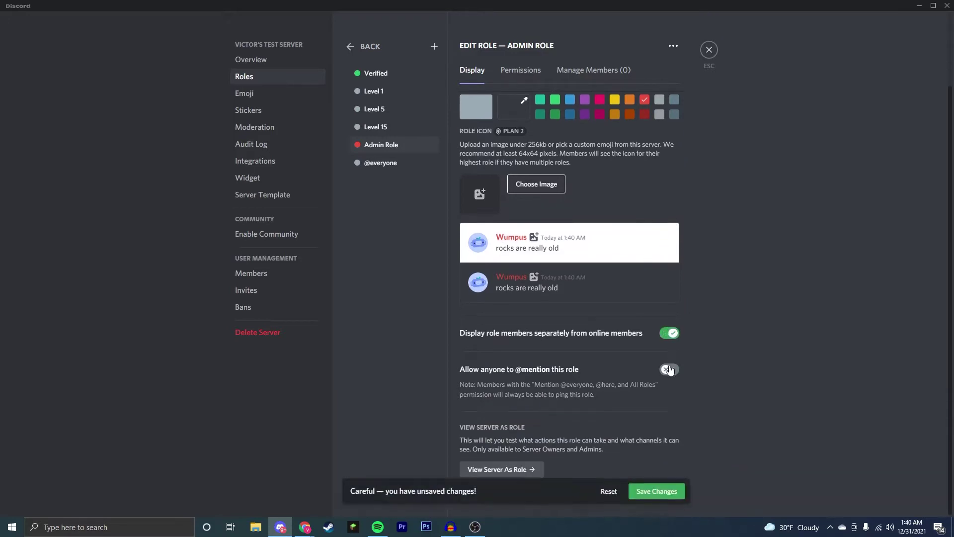
click(669, 369)
scroll(670, 368, up, 2)
click(657, 491)
Grant Admin Role Administrator, move it to the top, save, and close settings.
click(520, 69)
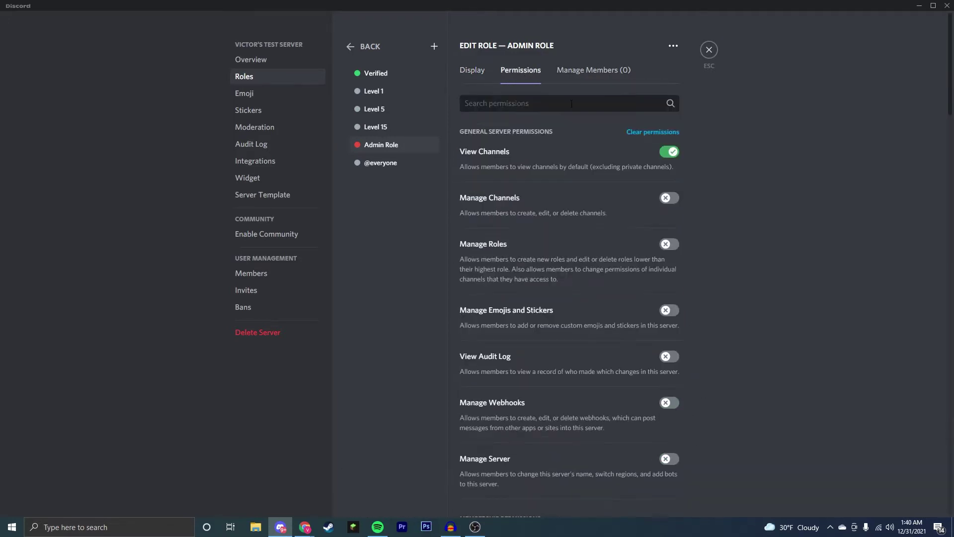
click(669, 197)
scroll(672, 262, down, 5)
click(669, 276)
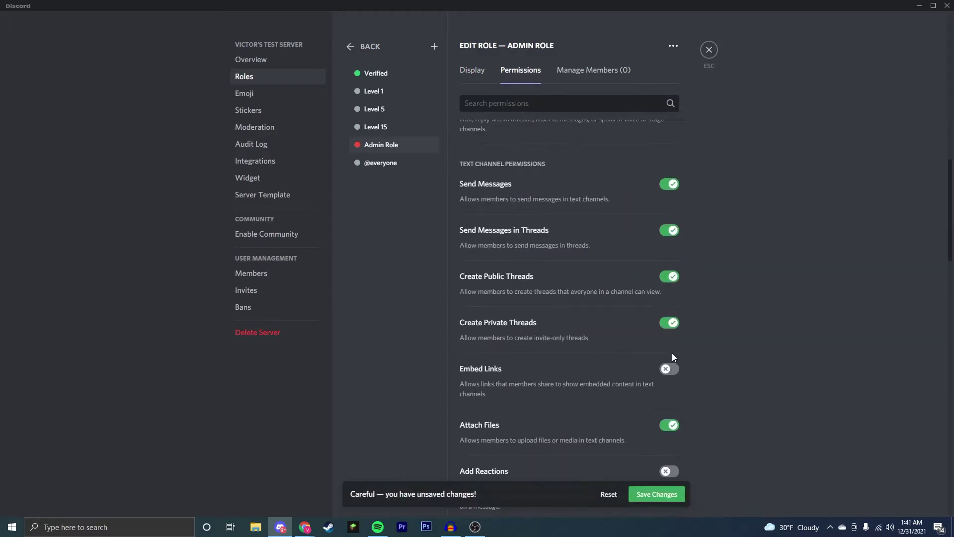
scroll(671, 321, down, 10)
drag(391, 145, 376, 67)
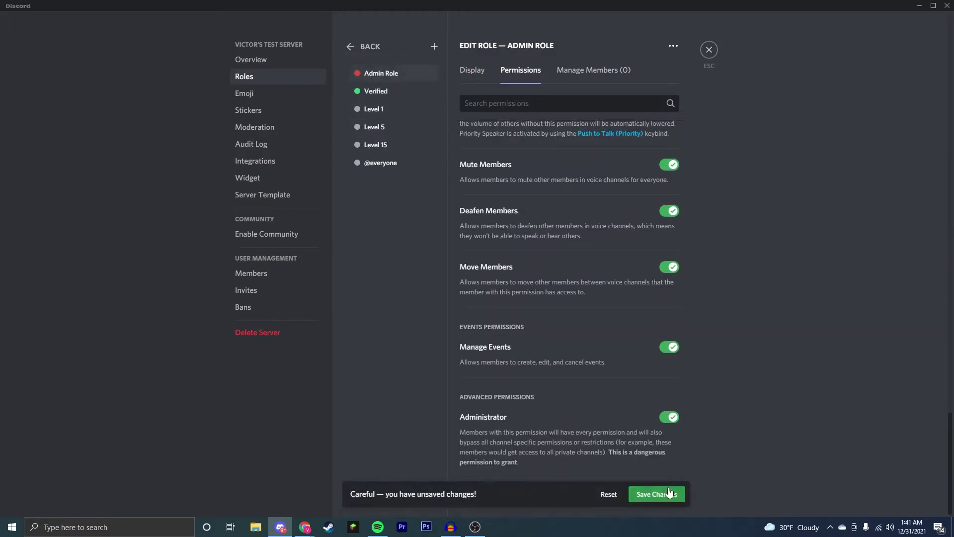
click(657, 495)
click(710, 51)
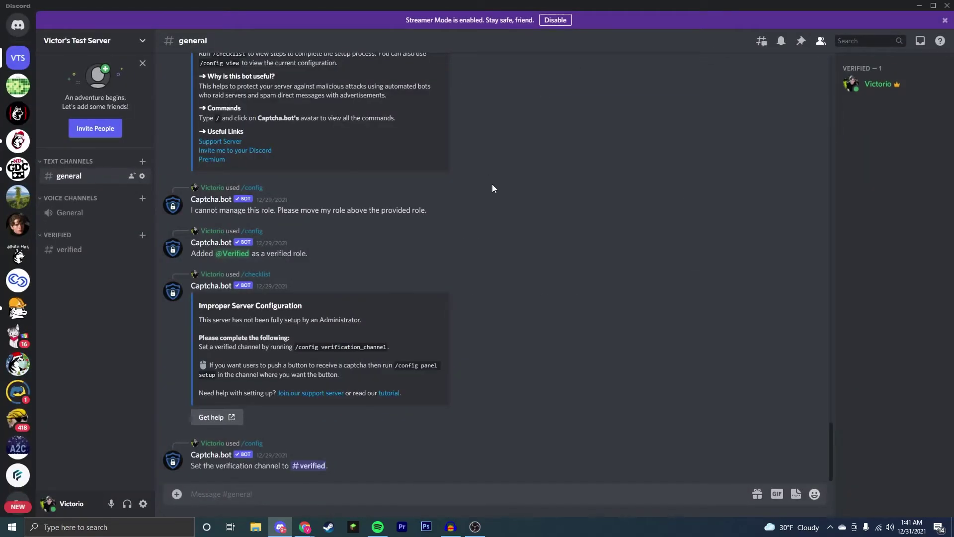
Authorise the Arcane bot for Victor's Test Server in Chrome and pass the captcha.
mouse_move(358, 343)
click(304, 527)
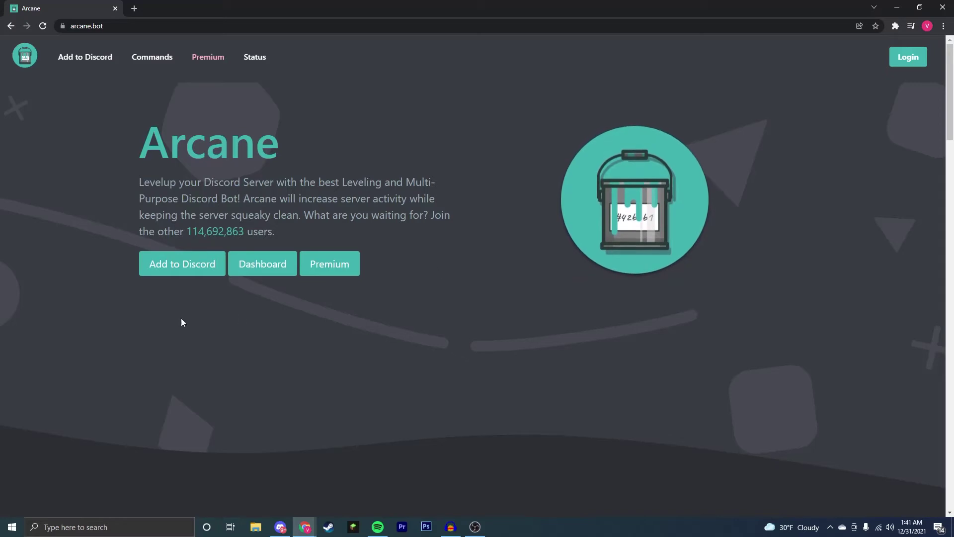
click(182, 264)
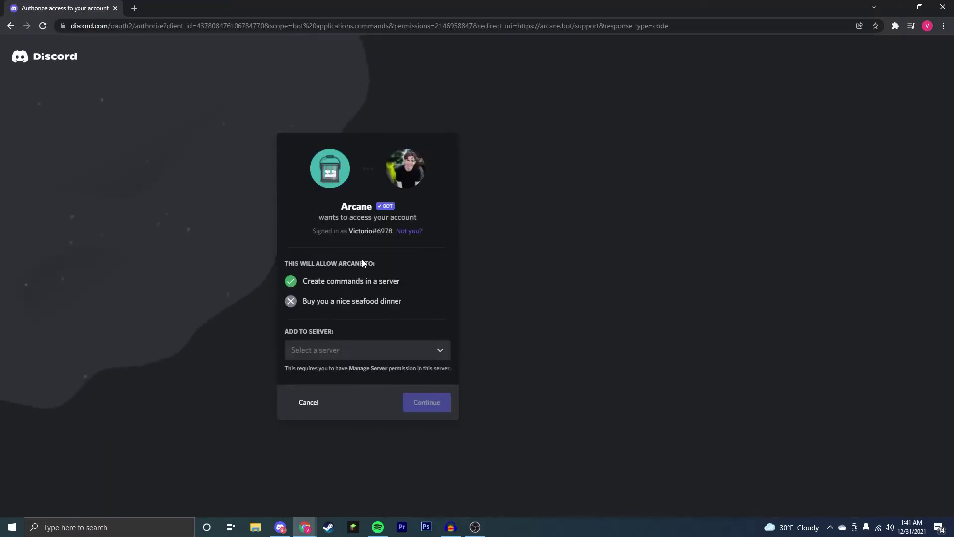
click(366, 350)
click(385, 433)
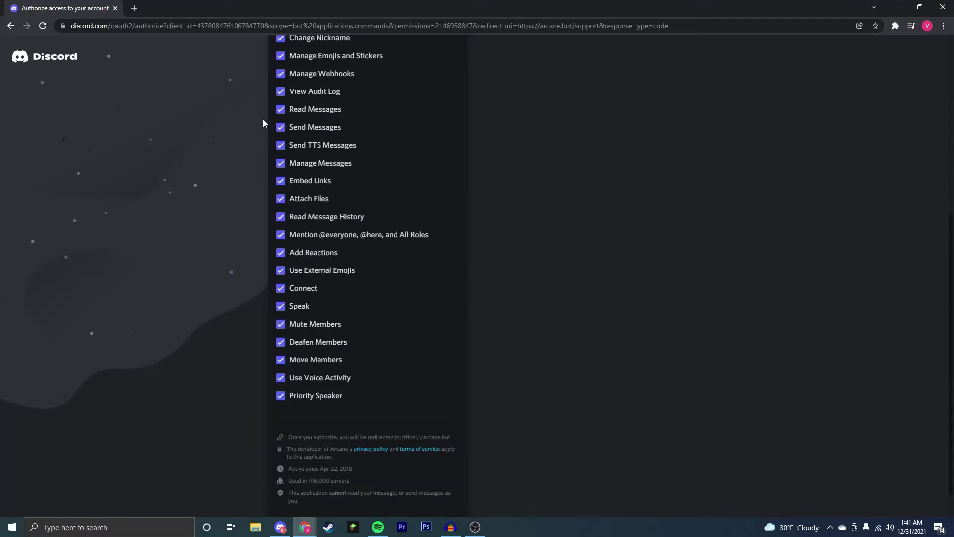
scroll(263, 118, down, 3)
click(435, 500)
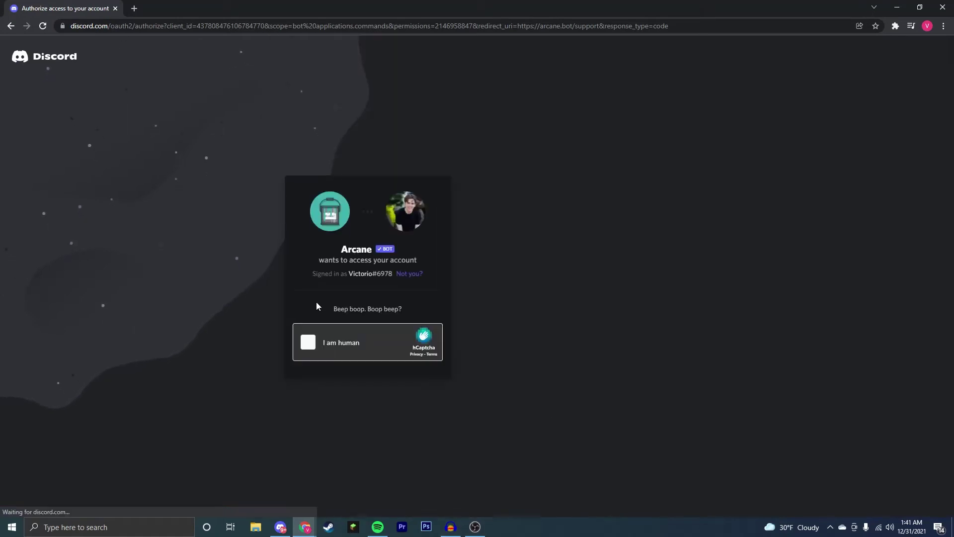
click(308, 342)
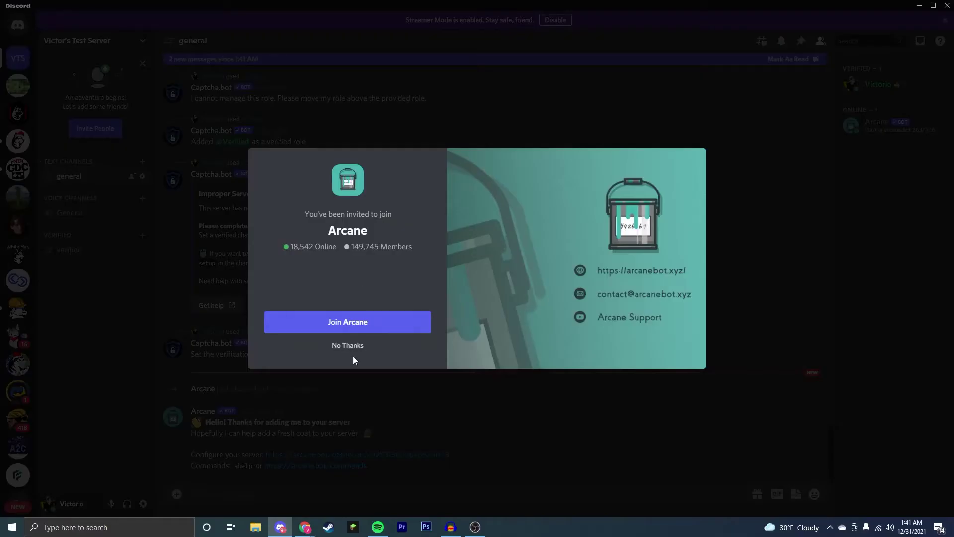
Decline the Arcane support server invite and follow the 'Configure your server' link.
click(348, 345)
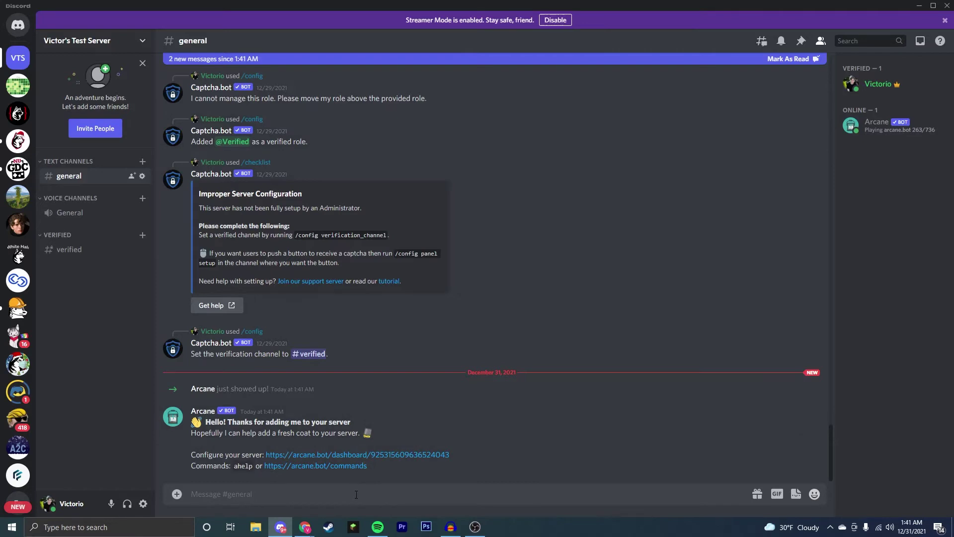
mouse_move(314, 440)
drag(191, 453, 448, 456)
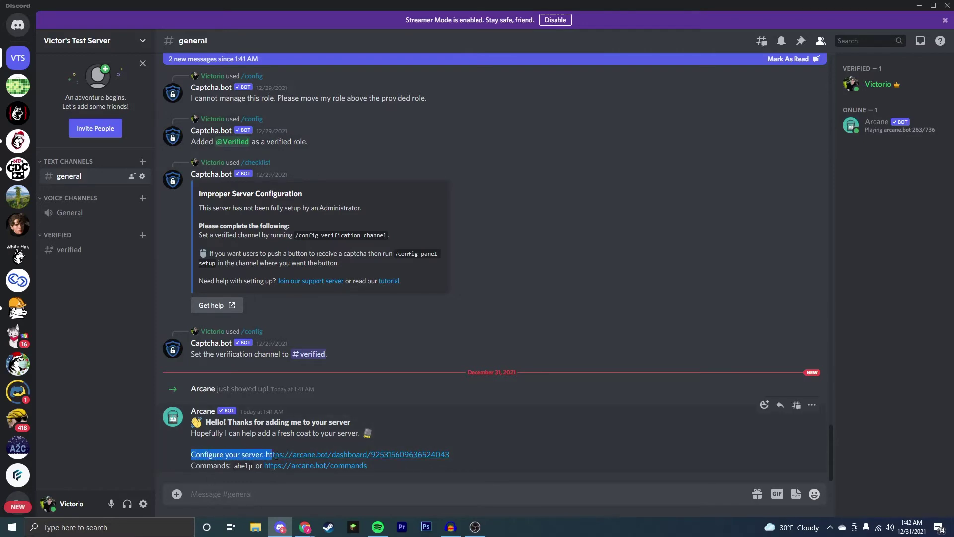
click(539, 450)
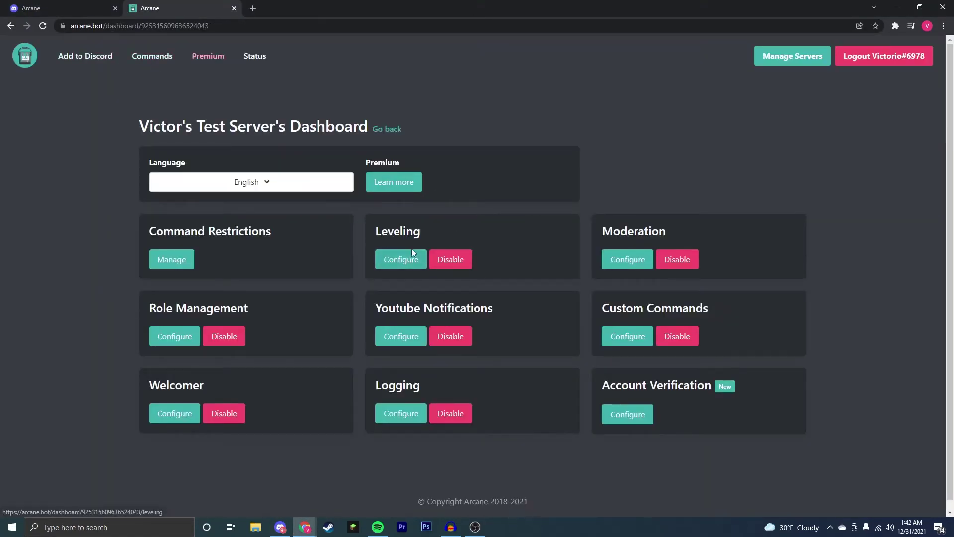
In Arcane's leveling settings, add a Level 1 role reward for level 1.
click(401, 259)
scroll(581, 268, down, 3)
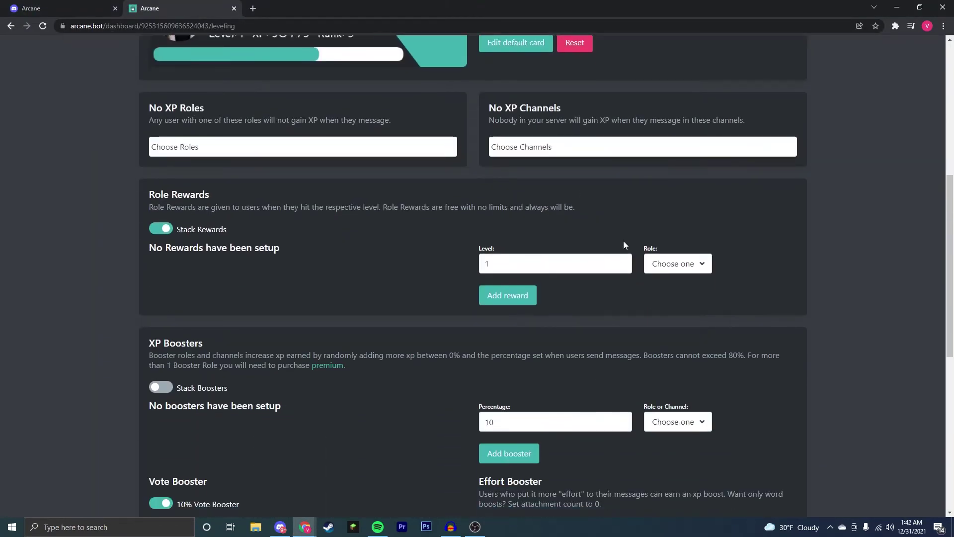
click(677, 264)
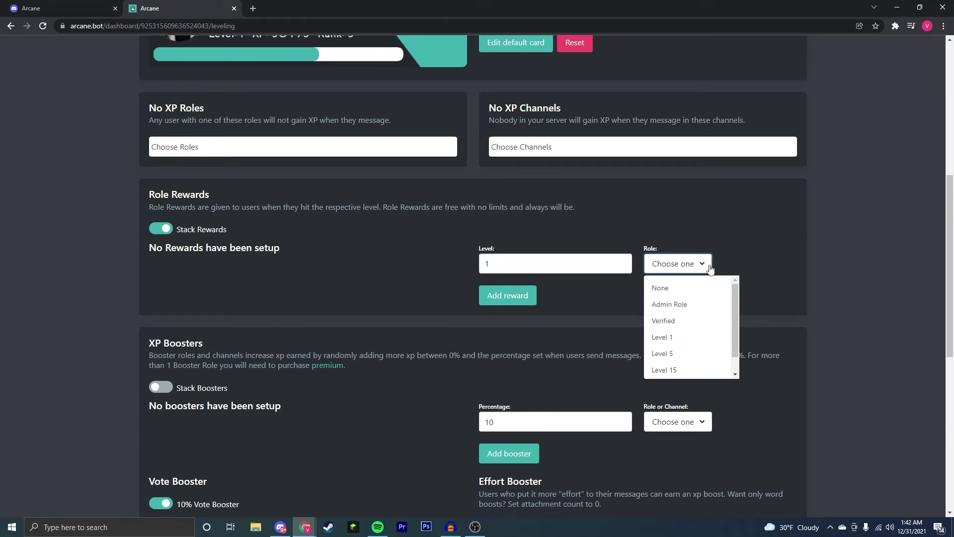
click(707, 337)
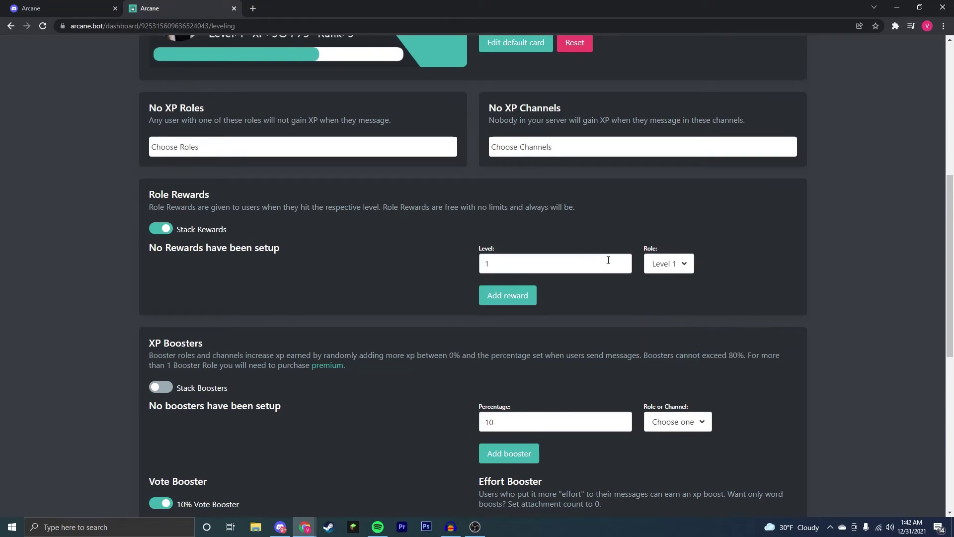
click(523, 298)
Add a Level 5 role reward for level 5.
click(669, 307)
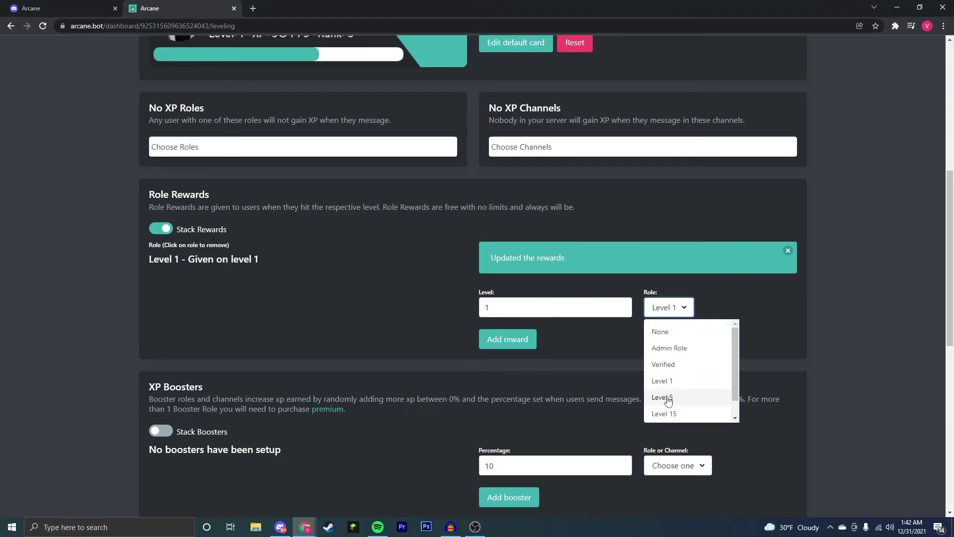
click(671, 403)
click(548, 307)
text(5)
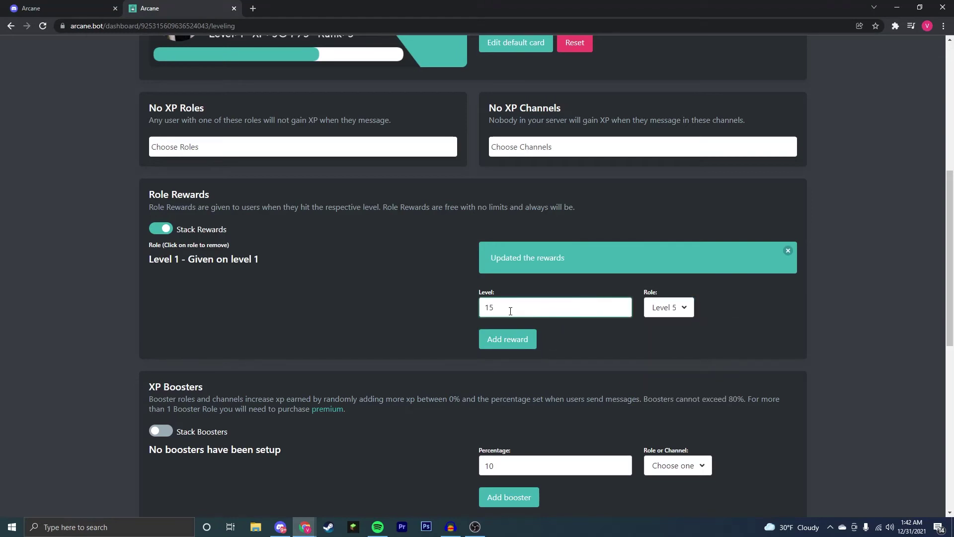
key(BackSpace)
key(BackSpace)
text(5)
click(508, 339)
Add a Level 15 role reward for level 15.
click(669, 308)
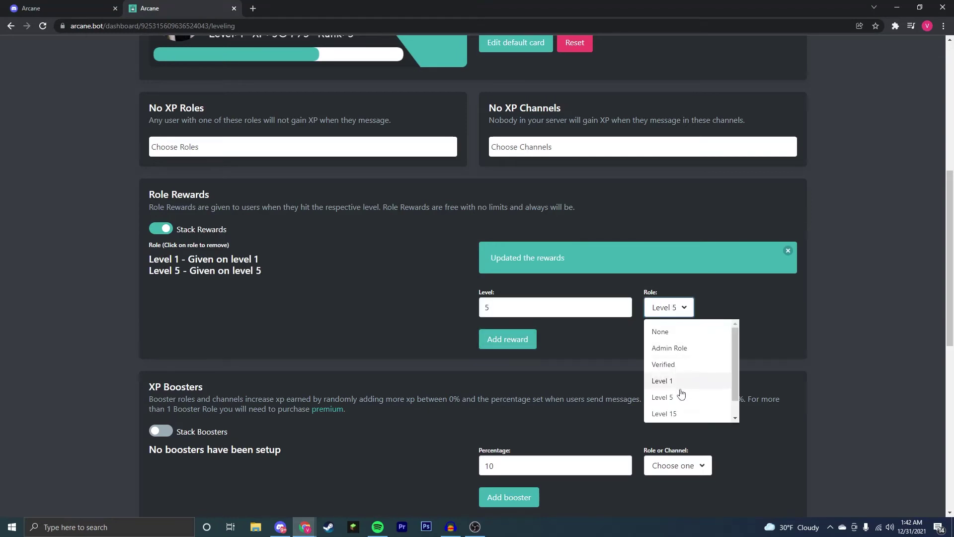
click(664, 413)
click(550, 307)
text(15)
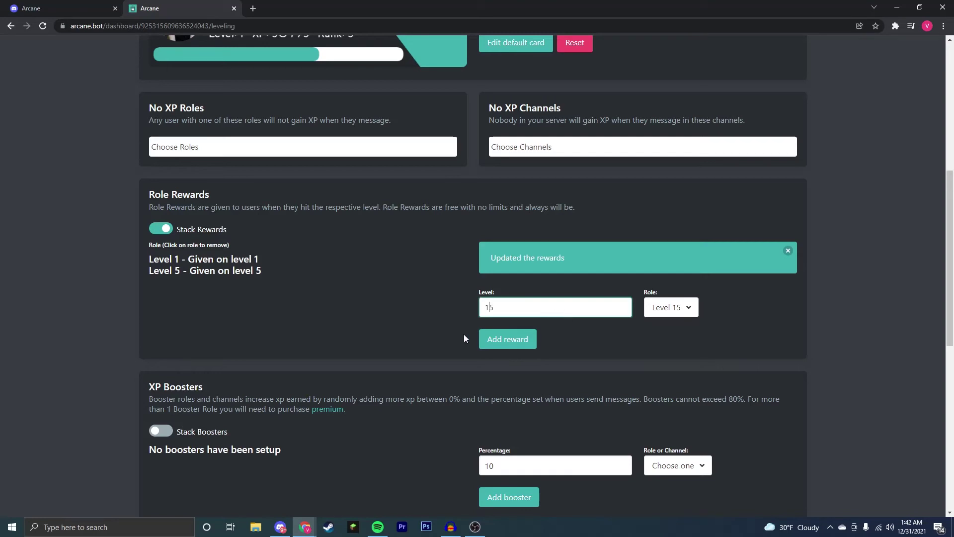
click(508, 339)
click(671, 307)
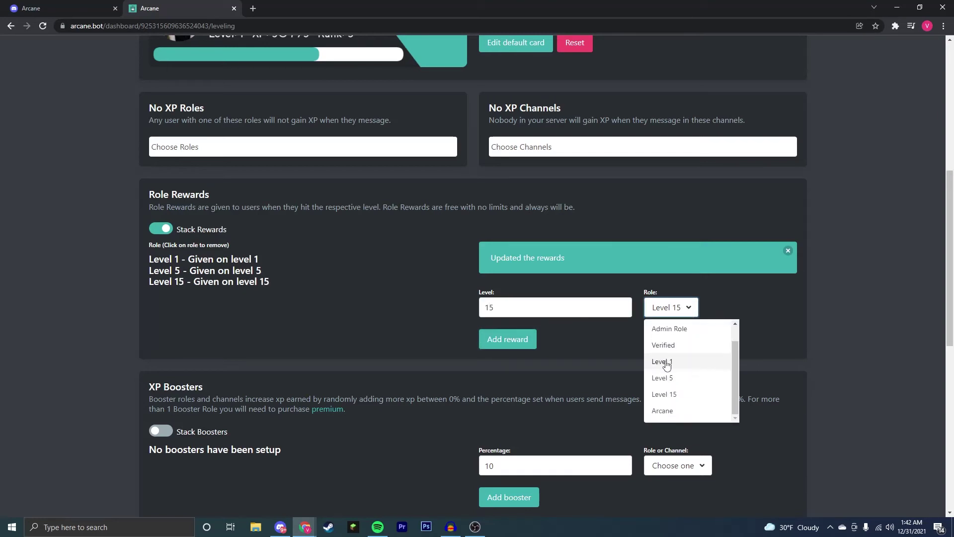
click(587, 347)
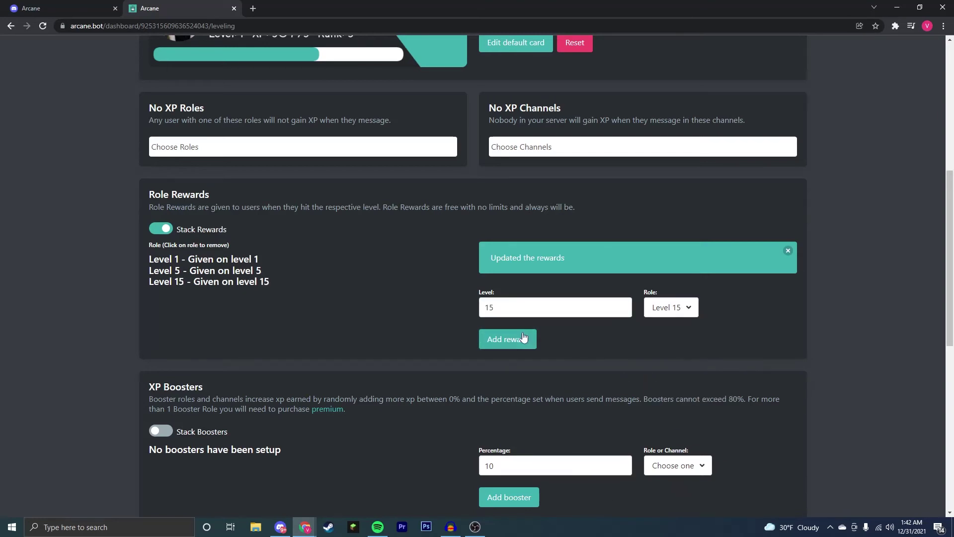
In Discord, give the Arcane bot the Admin Role from its profile.
click(280, 527)
click(880, 123)
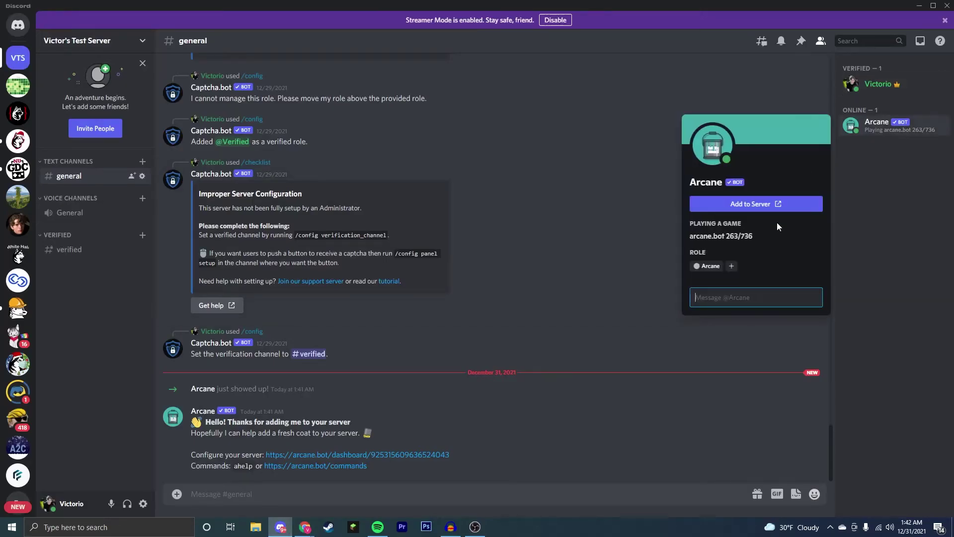
click(731, 267)
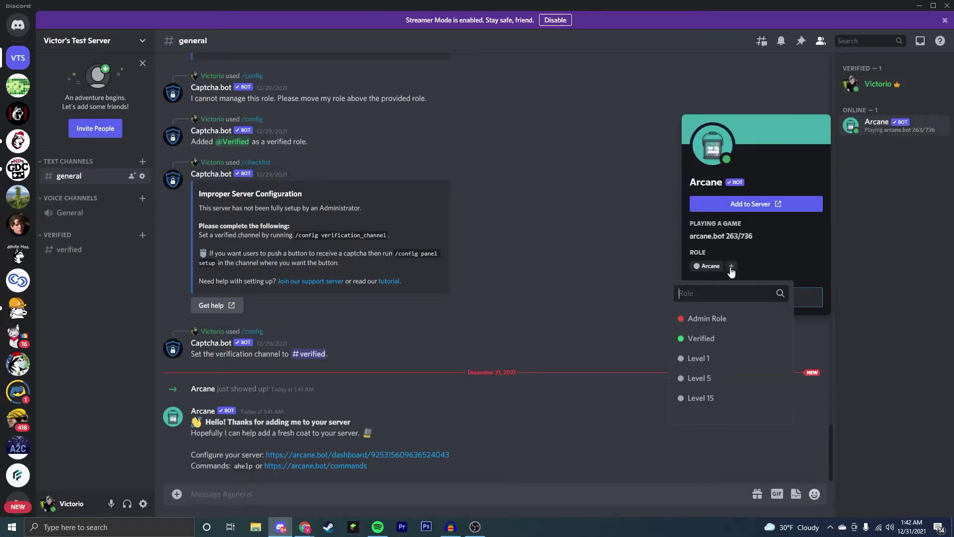
click(716, 313)
Keep #verified as Arcane's level-up message channel.
click(305, 527)
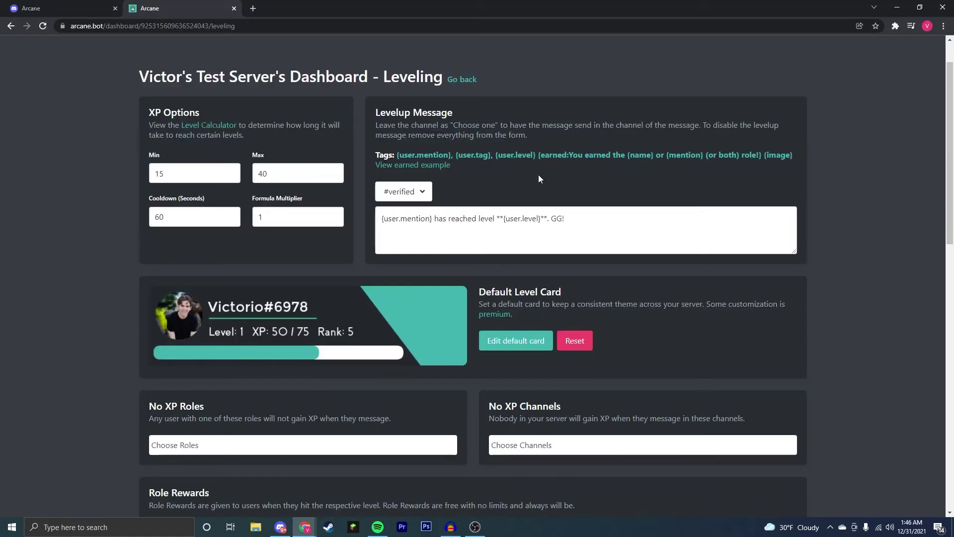
click(403, 192)
click(426, 191)
click(430, 218)
click(422, 191)
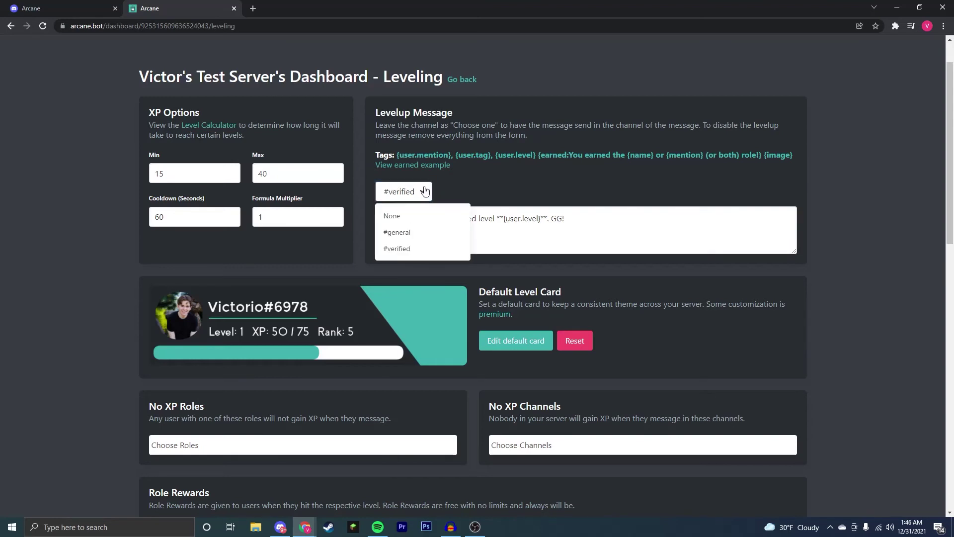
click(423, 191)
key(alt+Tab)
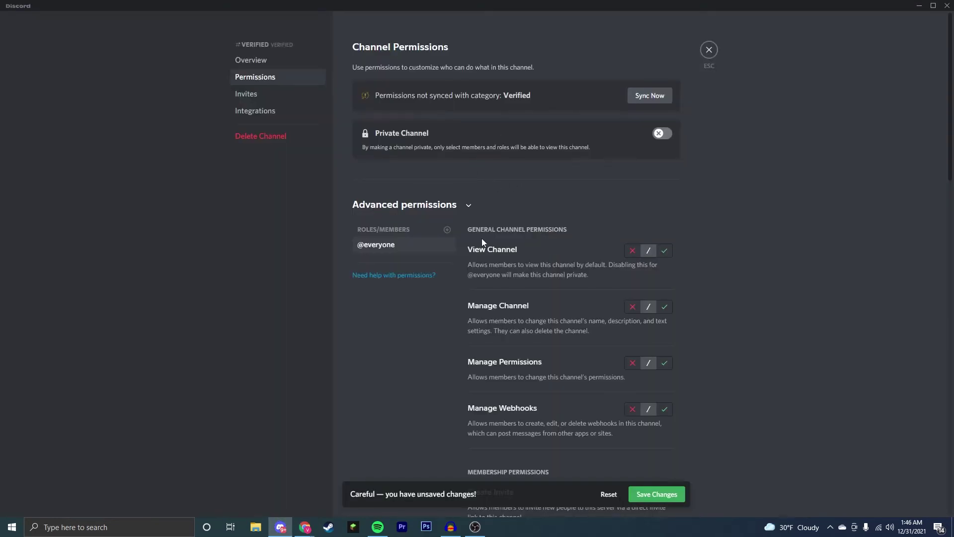
Add Admin Role to the verified channel's permission overrides.
click(446, 229)
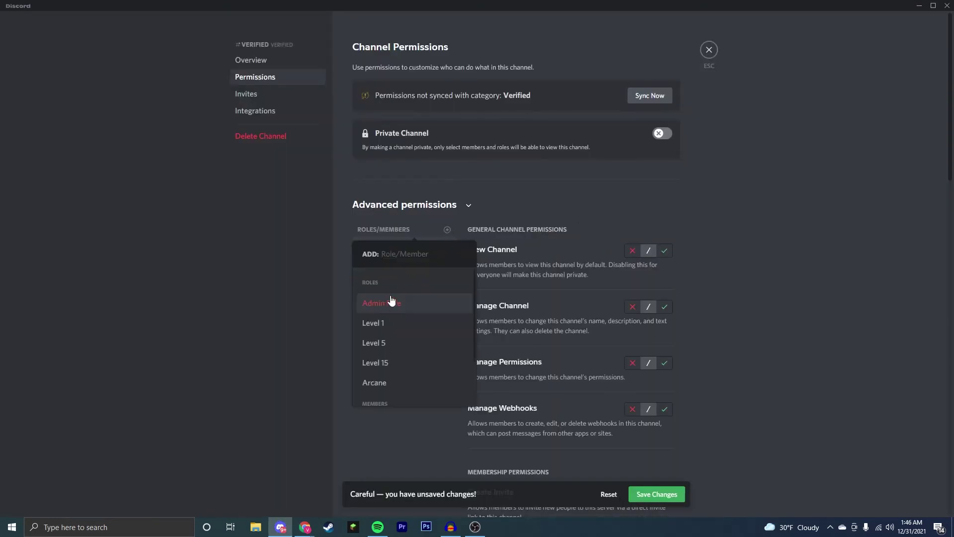
click(391, 302)
click(446, 230)
key(Escape)
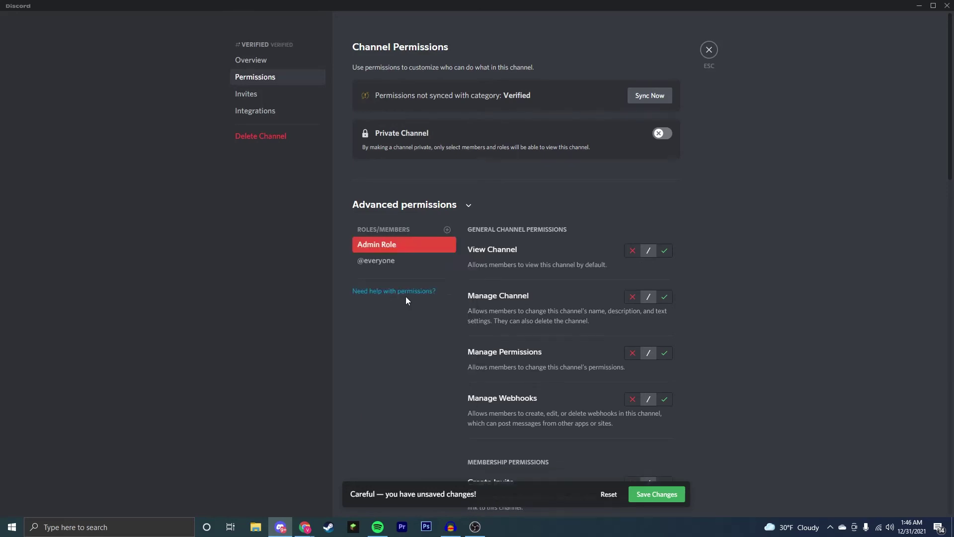
scroll(664, 240, down, 2)
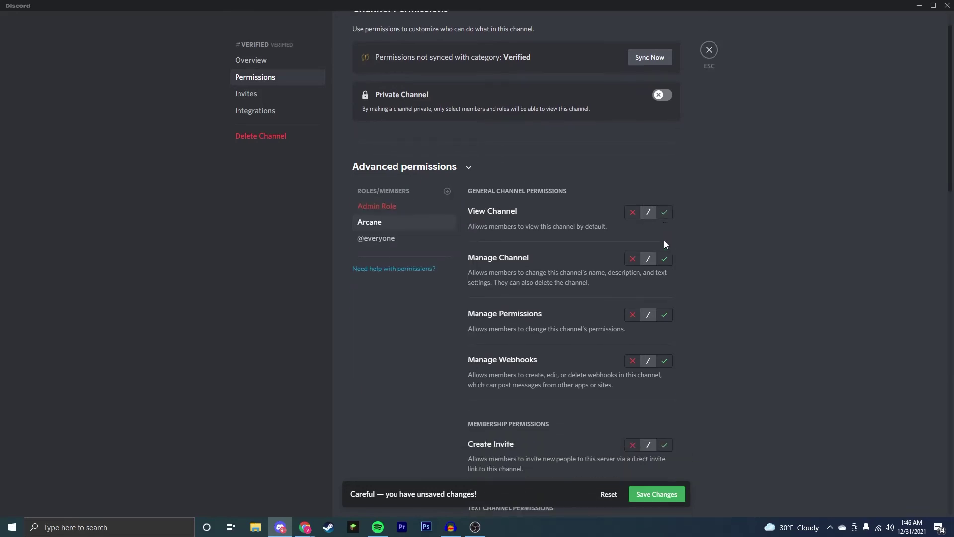
Allow Admin Role to view, manage, react, and use external emoji and stickers, then save.
click(664, 150)
click(665, 198)
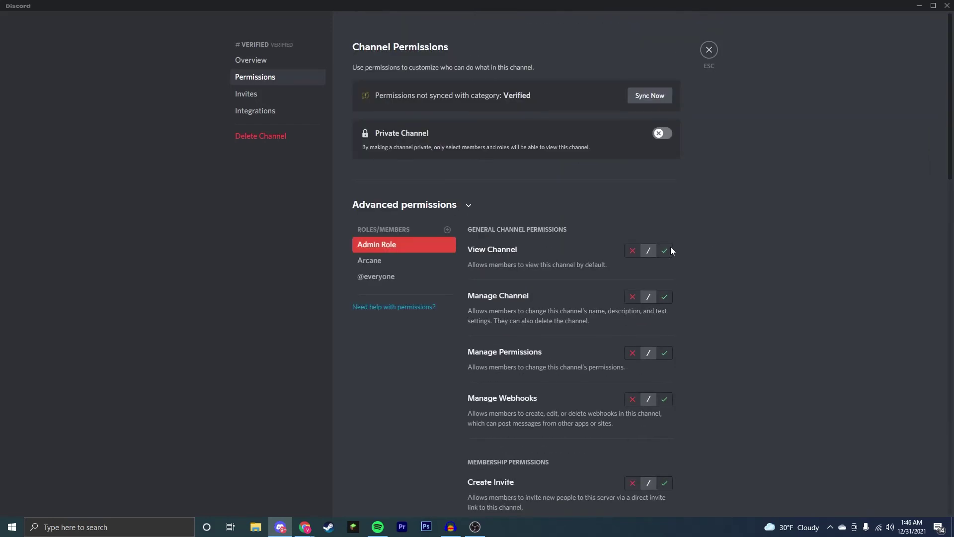
click(666, 271)
click(666, 336)
scroll(666, 336, down, 2)
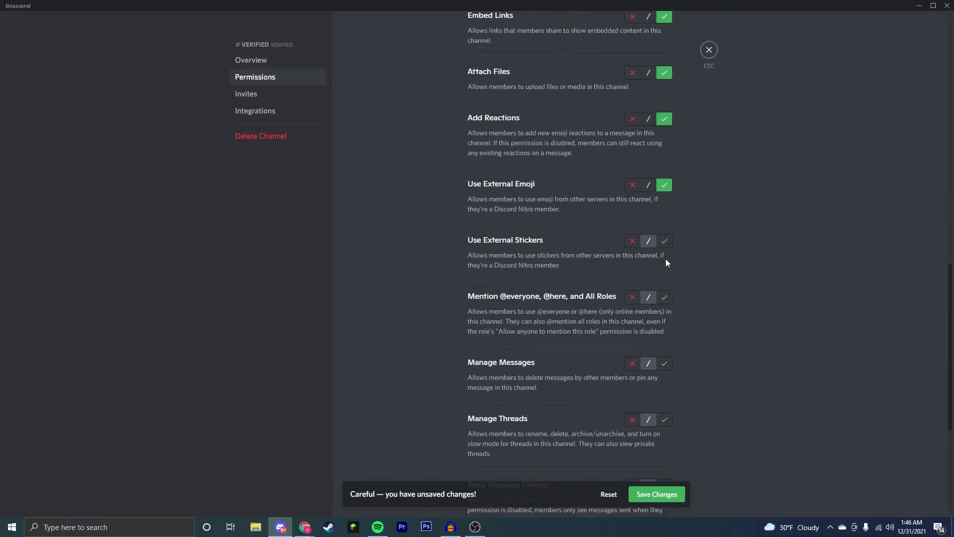
click(665, 241)
scroll(668, 304, down, 3)
click(656, 494)
scroll(701, 299, up, 5)
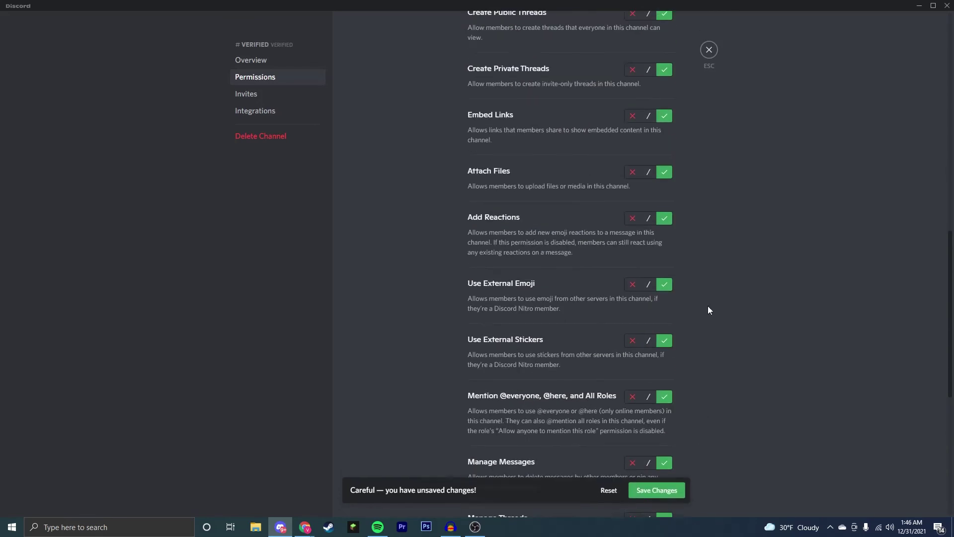
scroll(697, 132, up, 5)
click(708, 50)
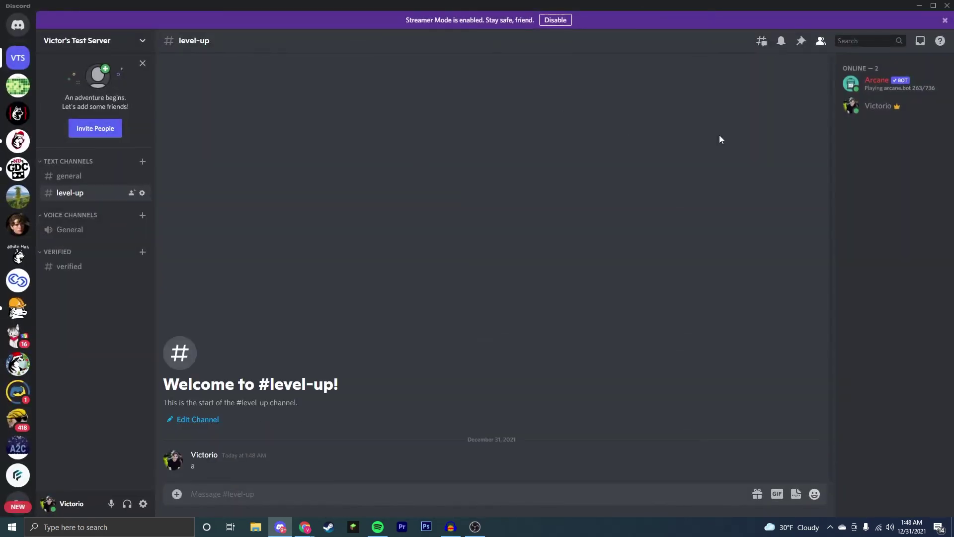